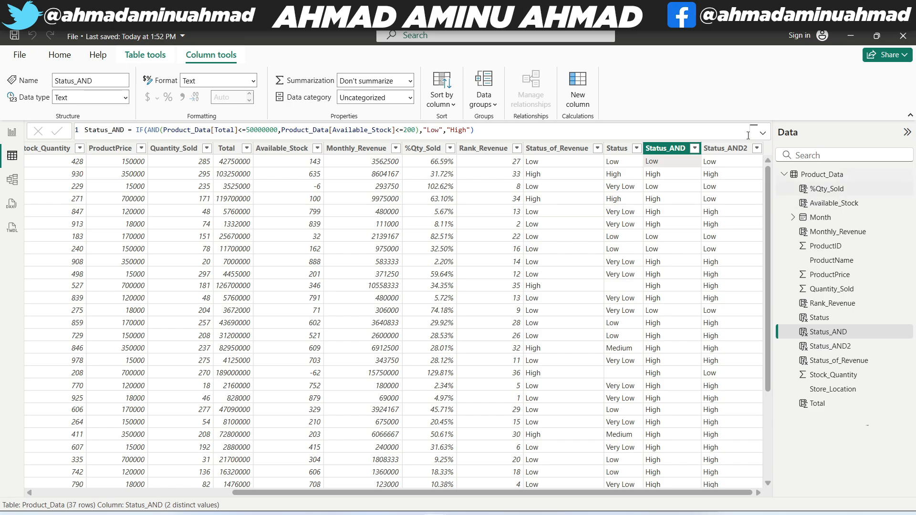
Step: Add a calculated column named Status_OR and begin its IF(OR( formula with the condition Product_Data[Total]<=50000000
right_click(730, 149)
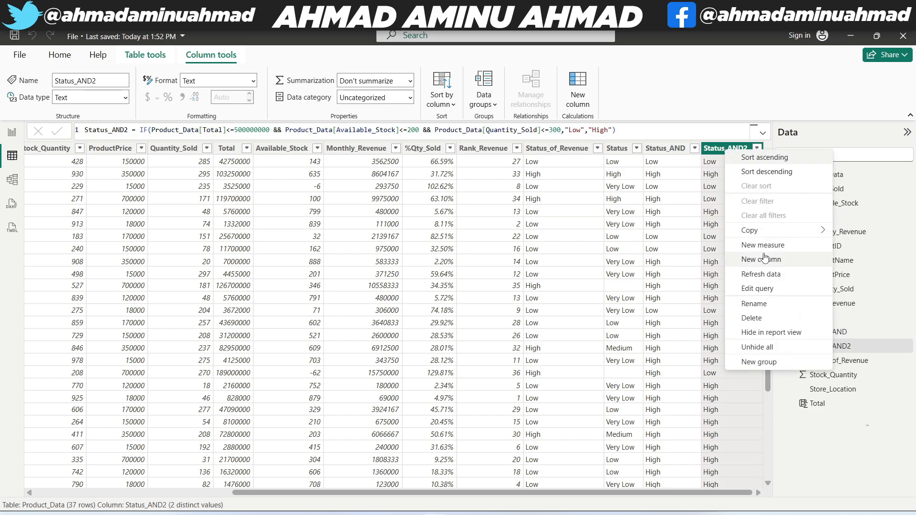
click(699, 242)
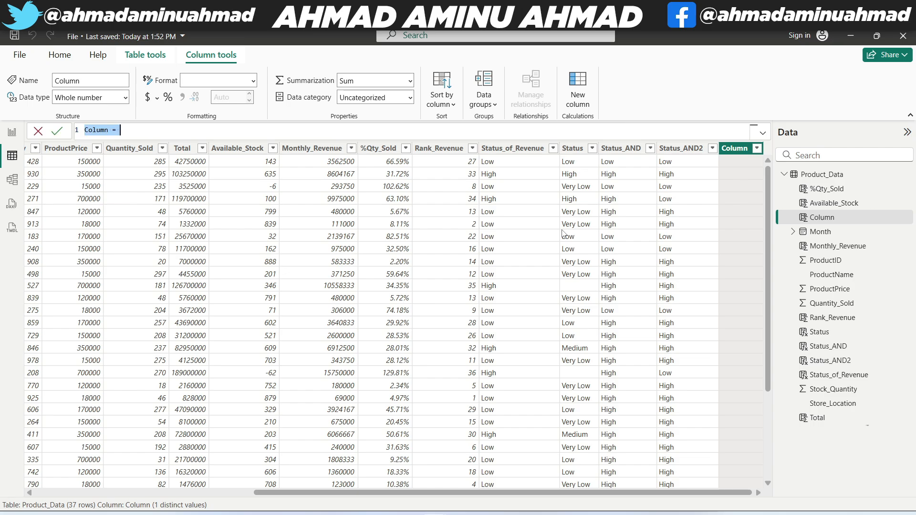
text(Status_OR = IF(OR)
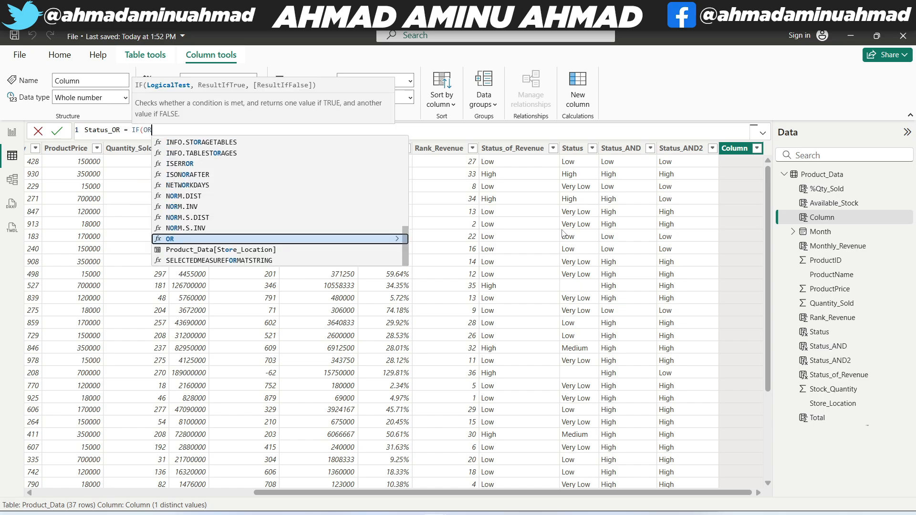
text(()
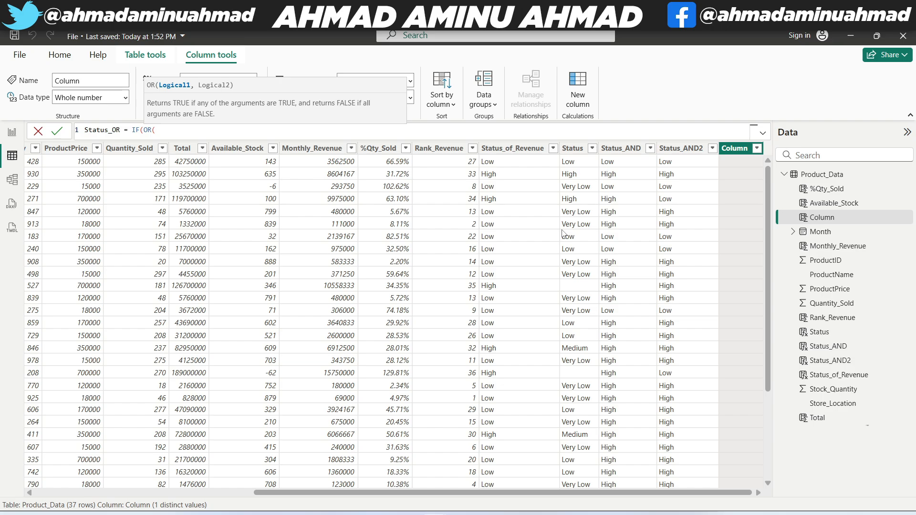
text(Tot)
key(Down)
key(Tab)
text(<=50000000,)
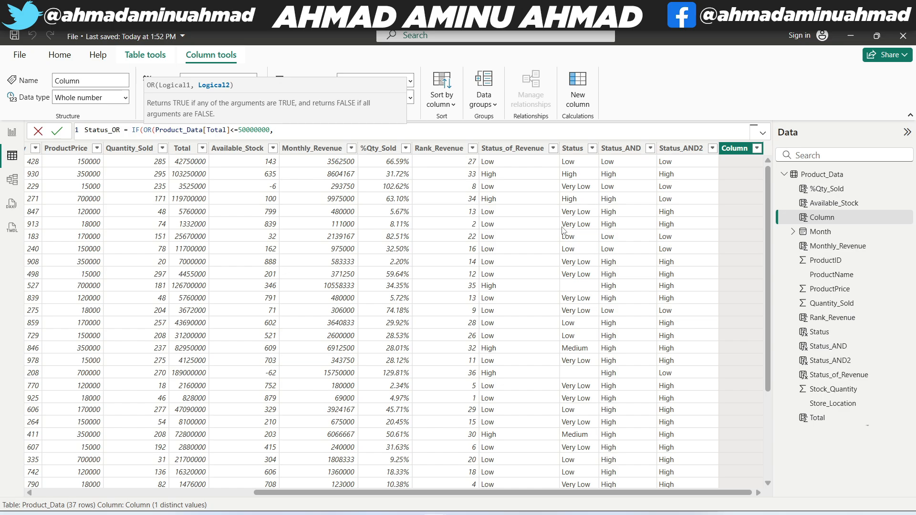
Step: Complete the Status_OR formula with the second condition Product_Data[Available_Stock]<=200, returning "Low" if true and "High" otherwise, and commit it
text(AVAIL)
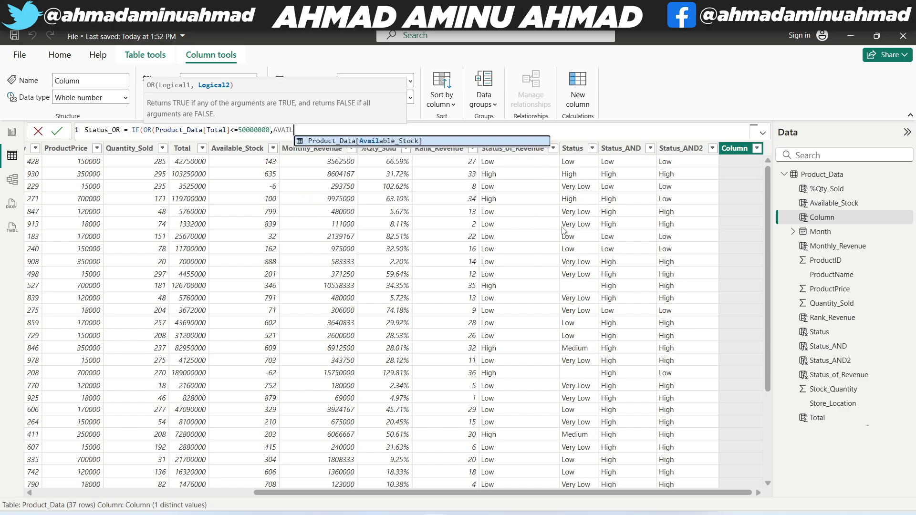
key(Tab)
text(<=200))
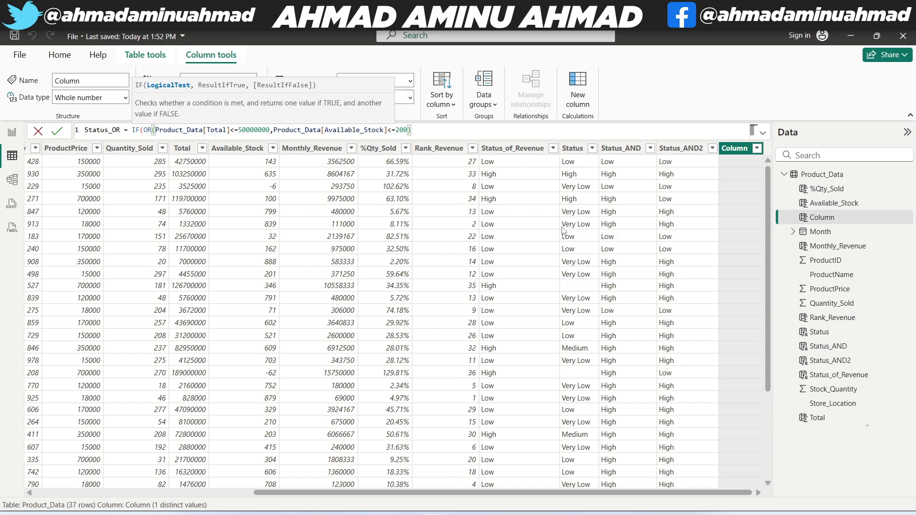
text(,"Low","High"))
key(Return)
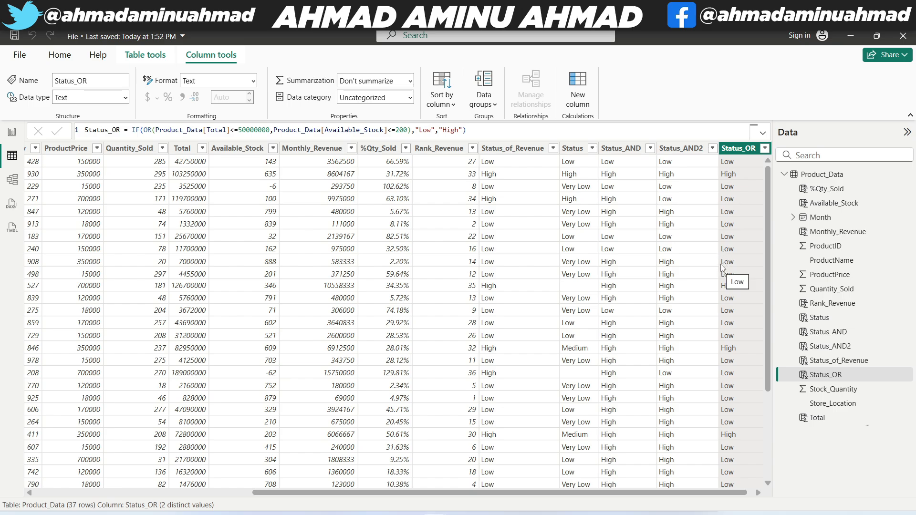
Step: Compare the Status_OR results with Status_AND and Status_AND2, checking rows against the Total and Available_Stock conditions in the formula
click(730, 175)
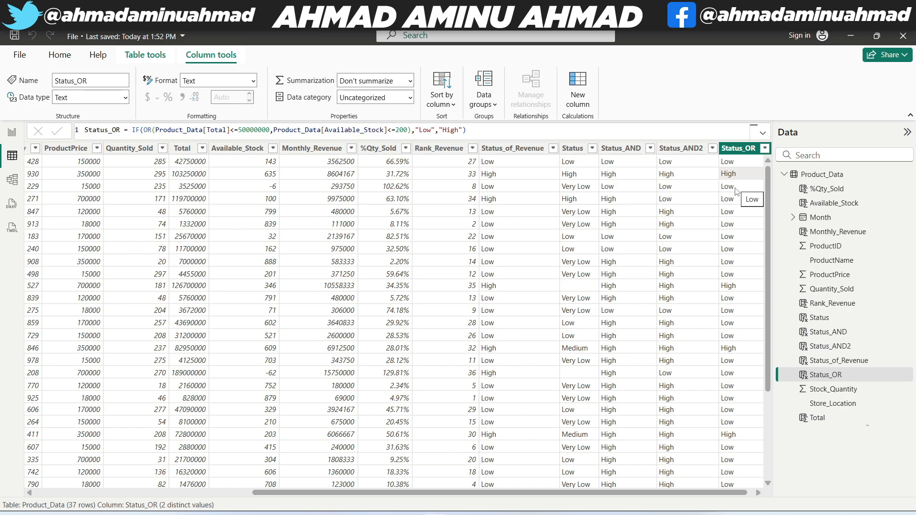
click(675, 213)
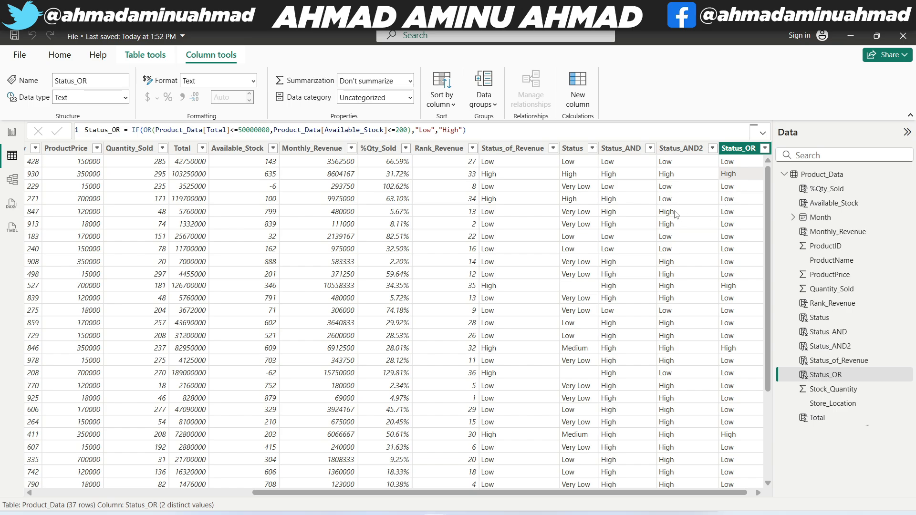
click(618, 213)
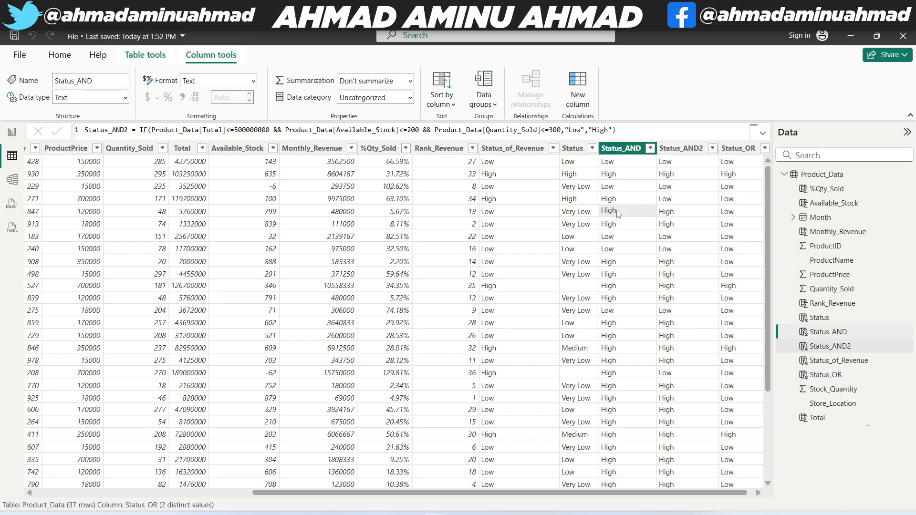
click(728, 213)
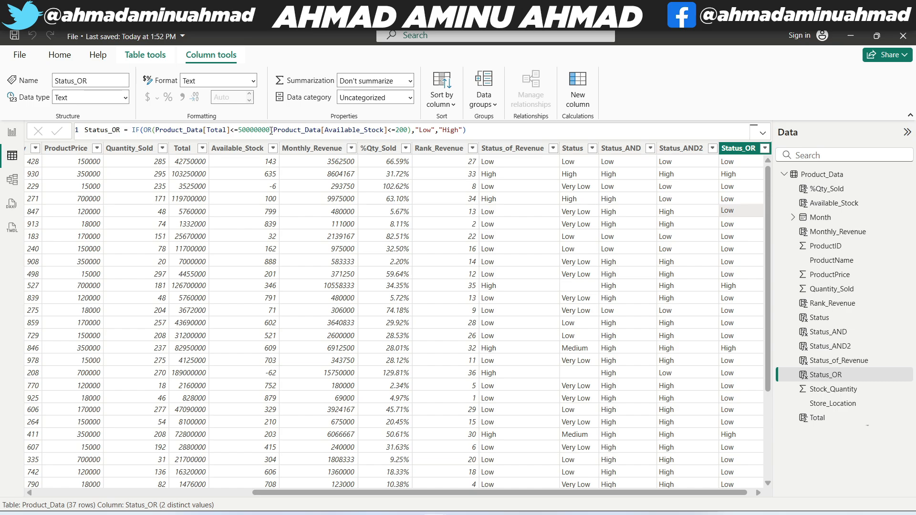
drag(271, 131, 151, 130)
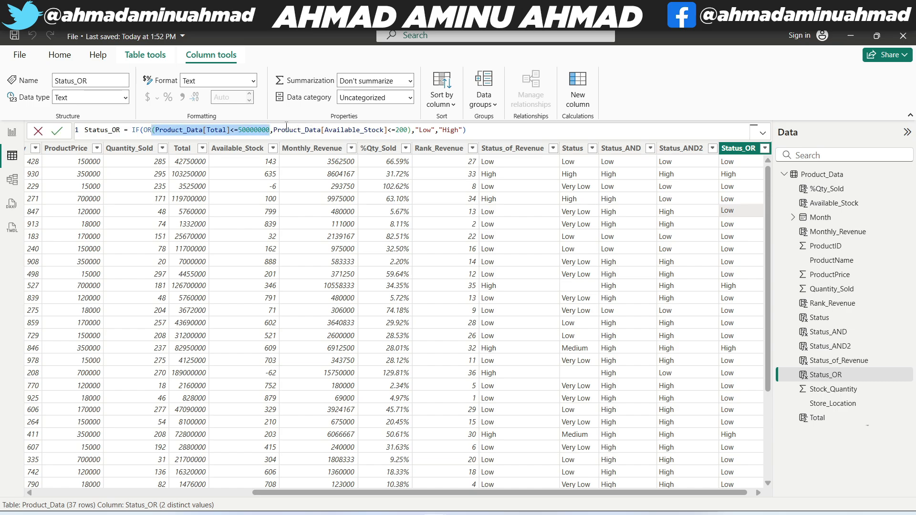
drag(274, 130, 408, 129)
click(258, 200)
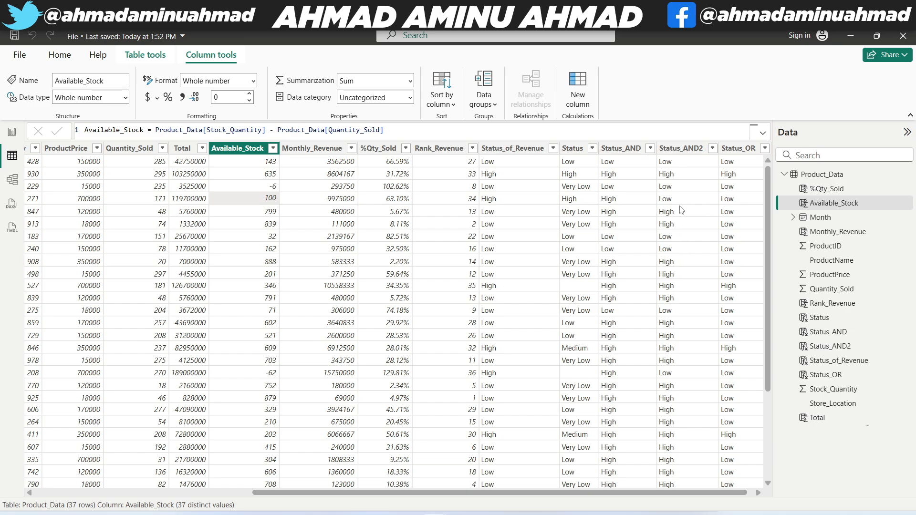
click(730, 211)
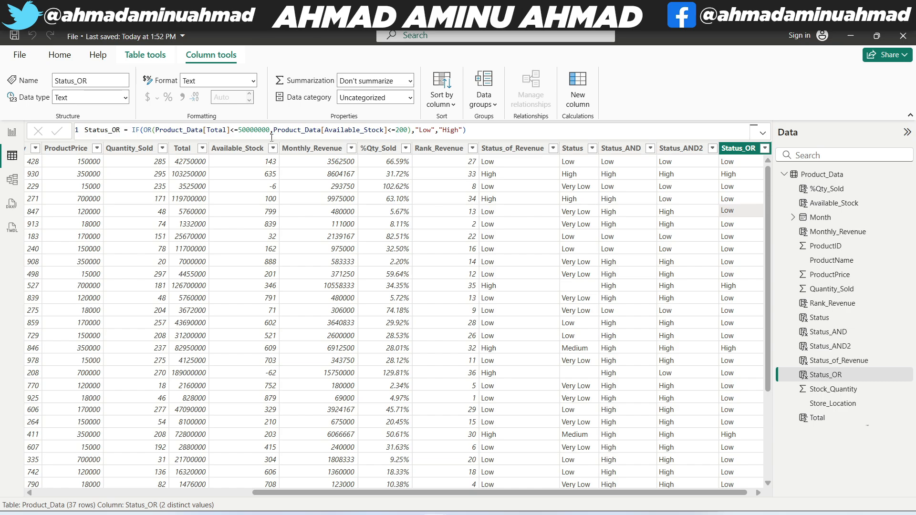
drag(273, 129, 408, 129)
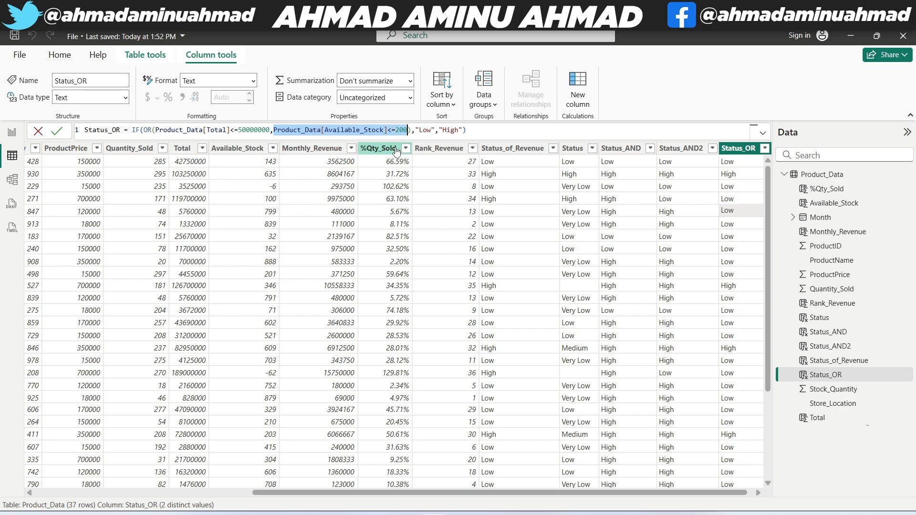
click(268, 202)
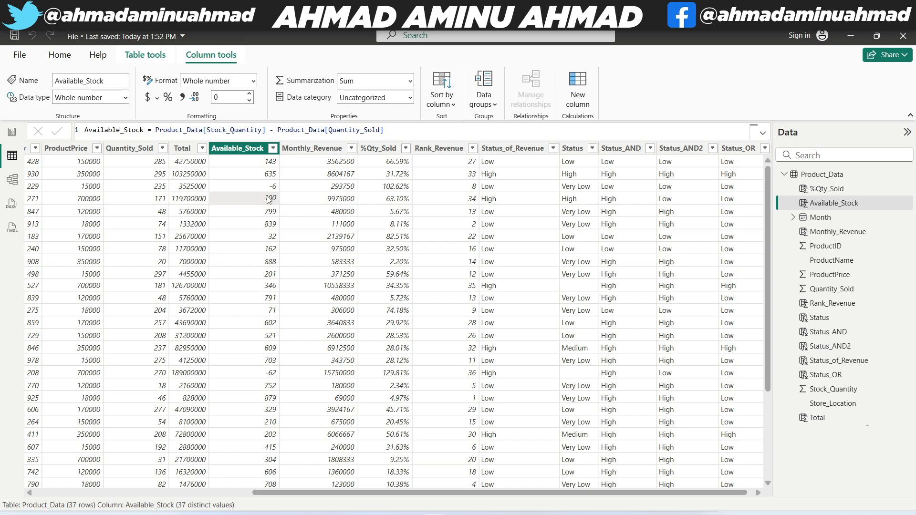
scroll(745, 241, down, 4)
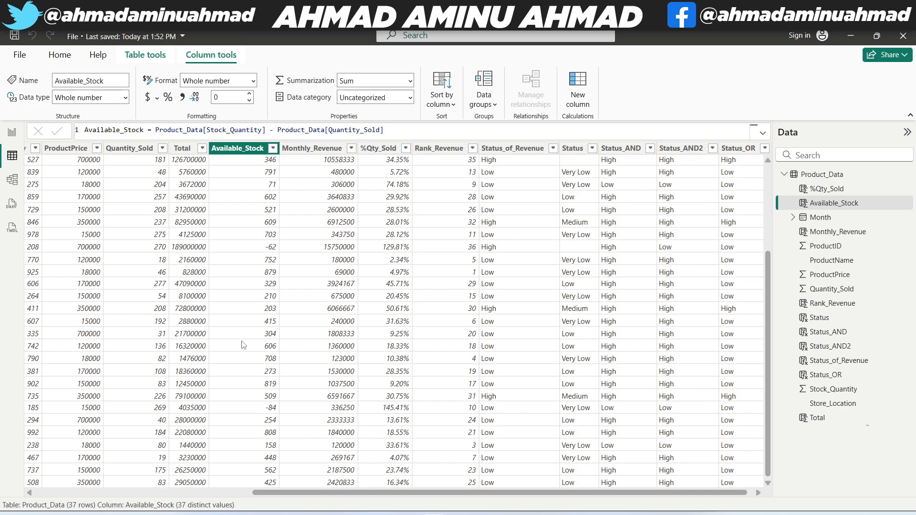
scroll(448, 363, up, 4)
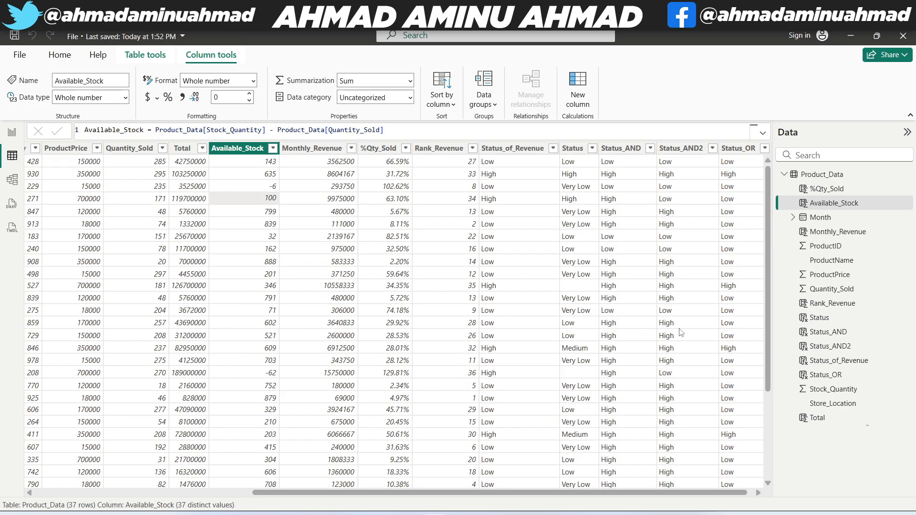
Step: Add a calculated column named Status_OR2 and begin its IF formula with Product_Data[Total]<=50000000 followed by the || operator
click(757, 494)
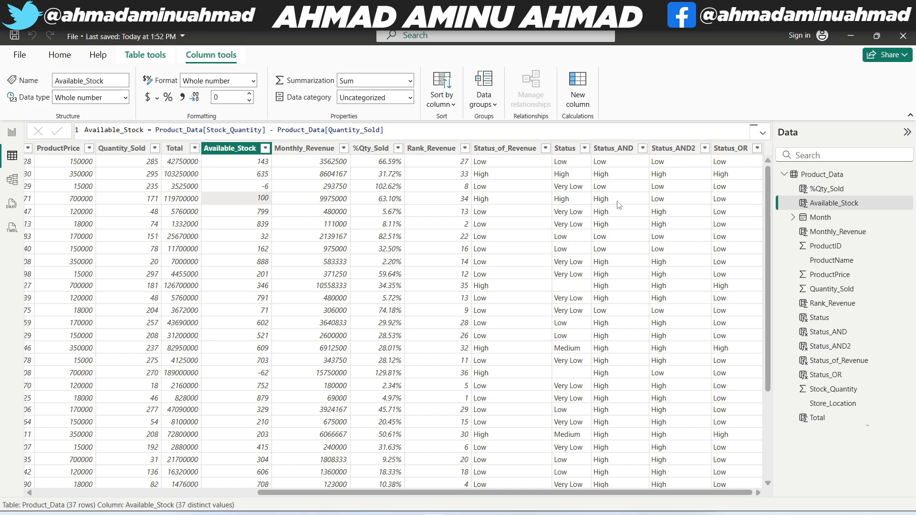
right_click(734, 147)
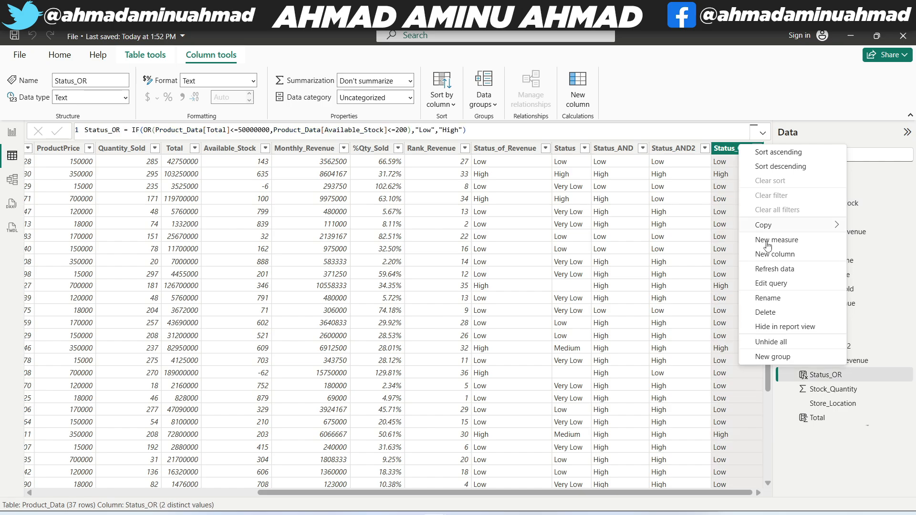
click(774, 257)
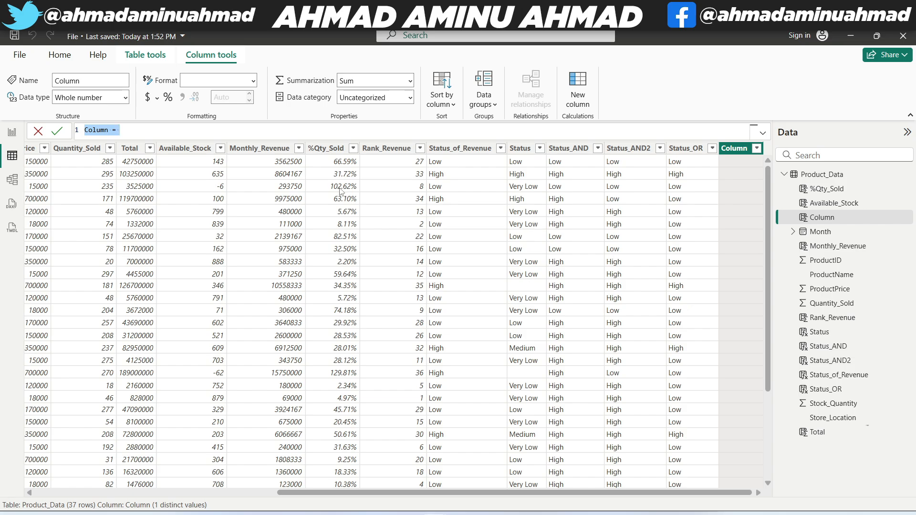
text(Status_OR2 = IF()
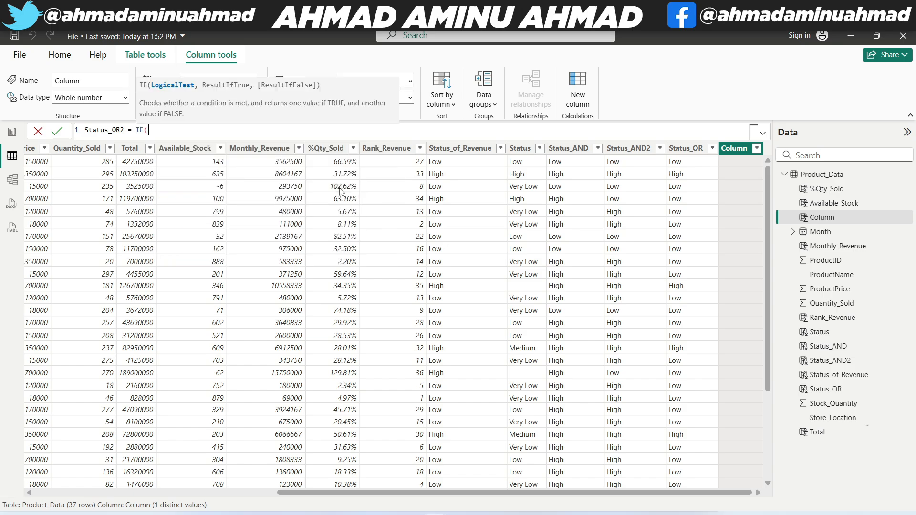
text(Product_Data[Total]<=50000000,)
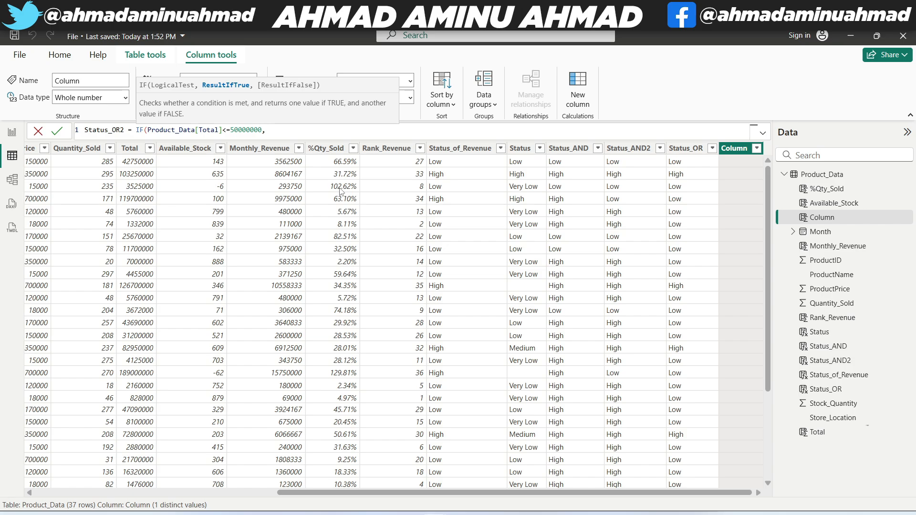
key(BackSpace)
text(||)
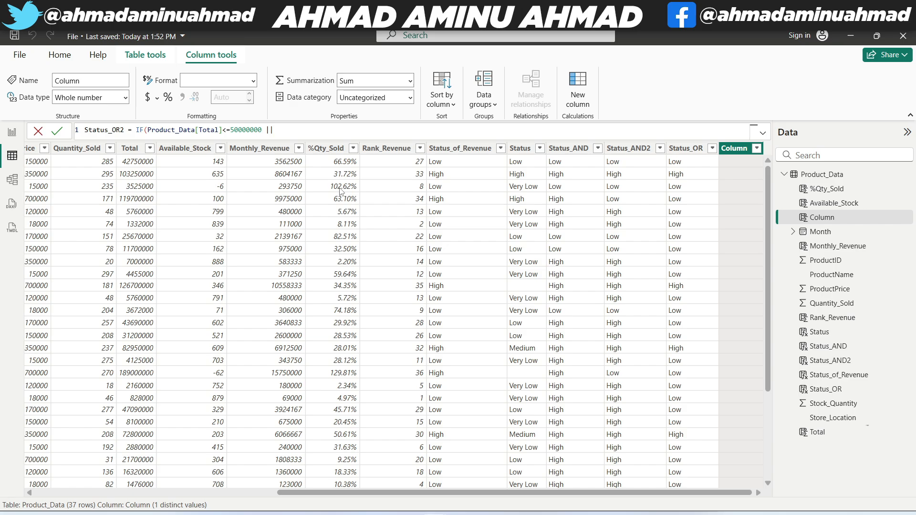
Step: Add Product_Data[Available_Stock]<=200 as the second condition of the Status_OR2 formula, followed by another || operator
key(shift+Left)
key(shift+Left)
key(Right)
key(shift+Left)
key(shift+Left)
text(AVAI)
key(Tab)
text(<-)
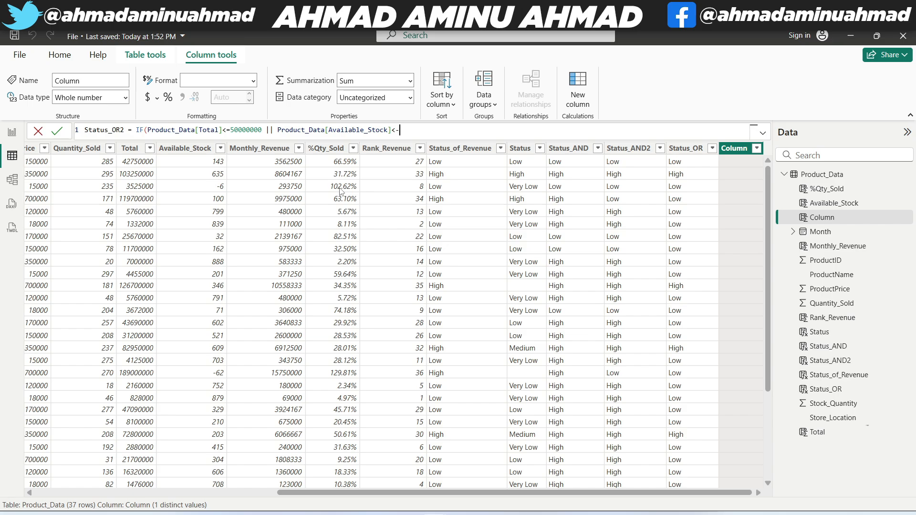
key(BackSpace)
text(=200 || QUA)
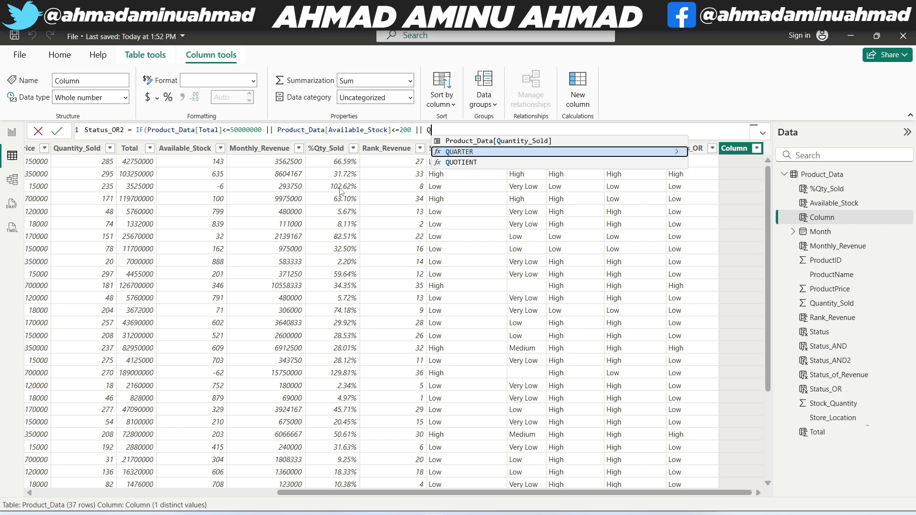
Step: Add Product_Data[Quantity_Sold]<=300 as the third condition of the Status_OR2 formula
key(Up)
key(Up)
key(Tab)
text(<=300)
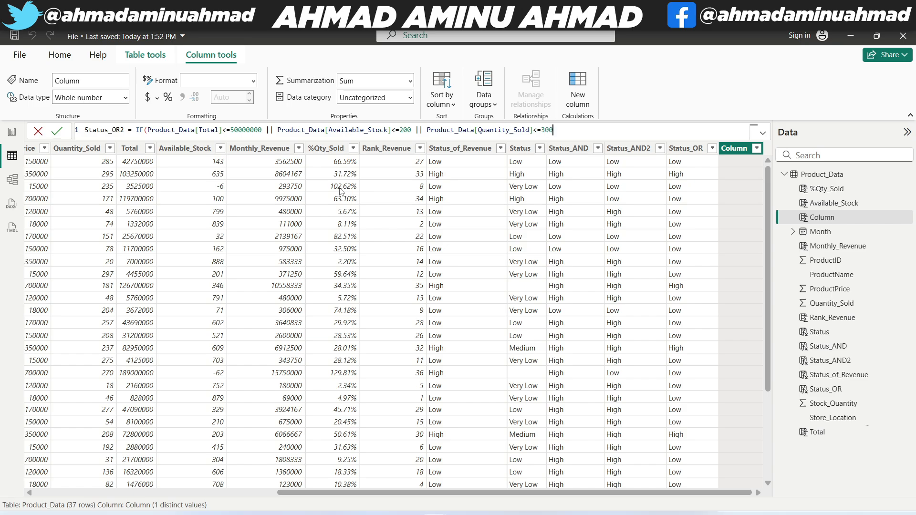
text())
key(BackSpace)
text(,)
key(BackSpace)
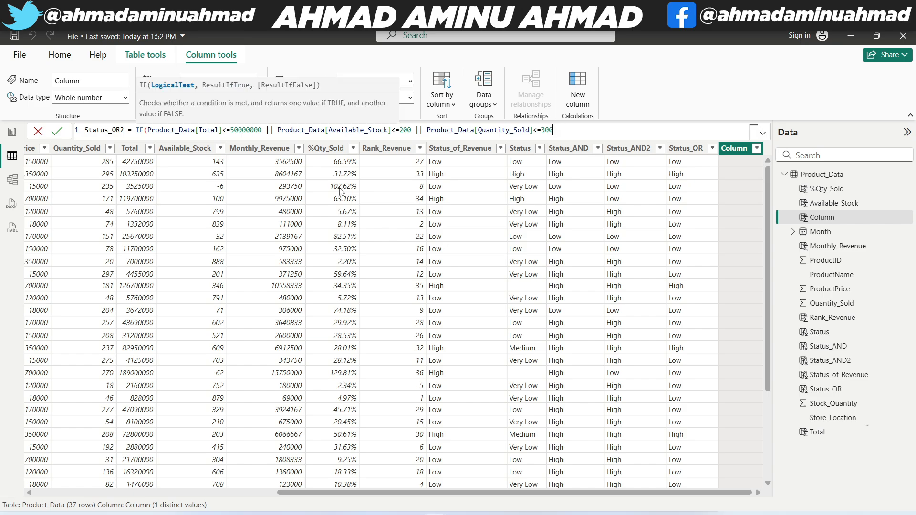
Step: Finish the Status_OR2 formula with "Low" as the true result and "High" as the false result, and commit it
text(,"Low",High)
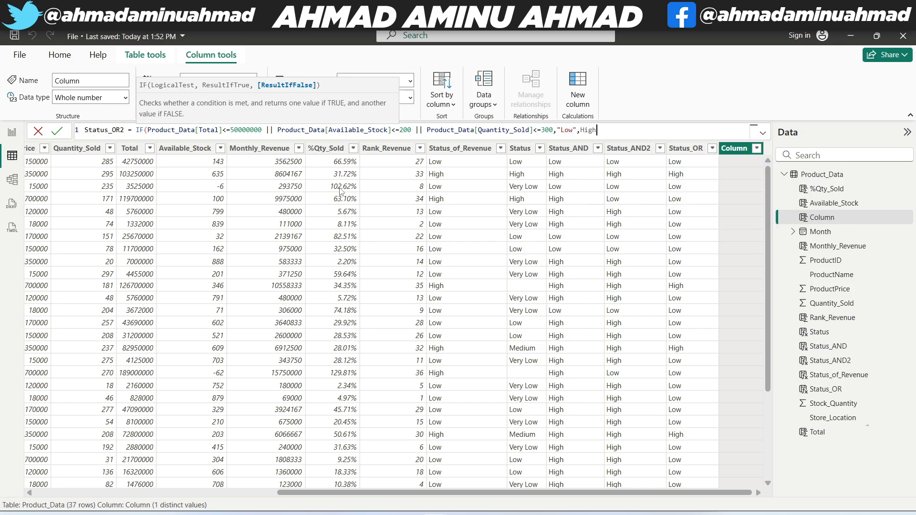
text(")
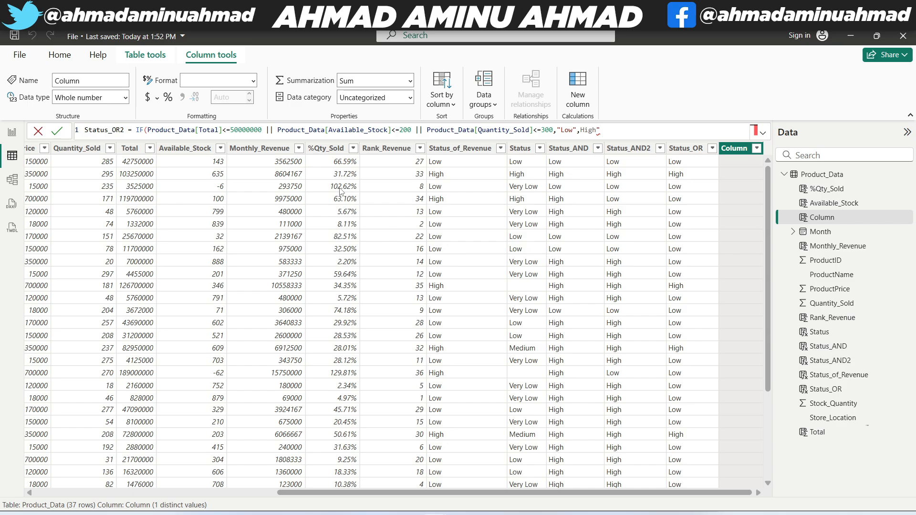
key(BackSpace)
key(BackSpace)
key(BackSpace)
key(BackSpace)
key(BackSpace)
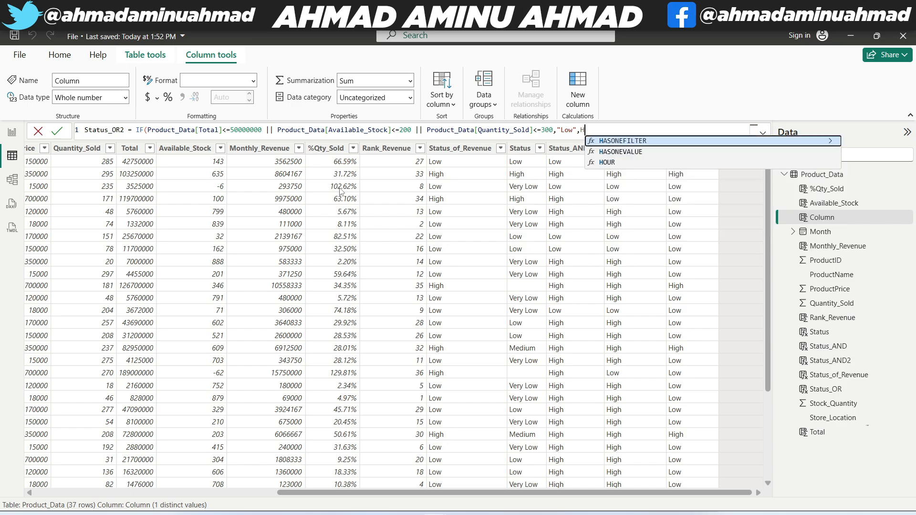
text(High"))
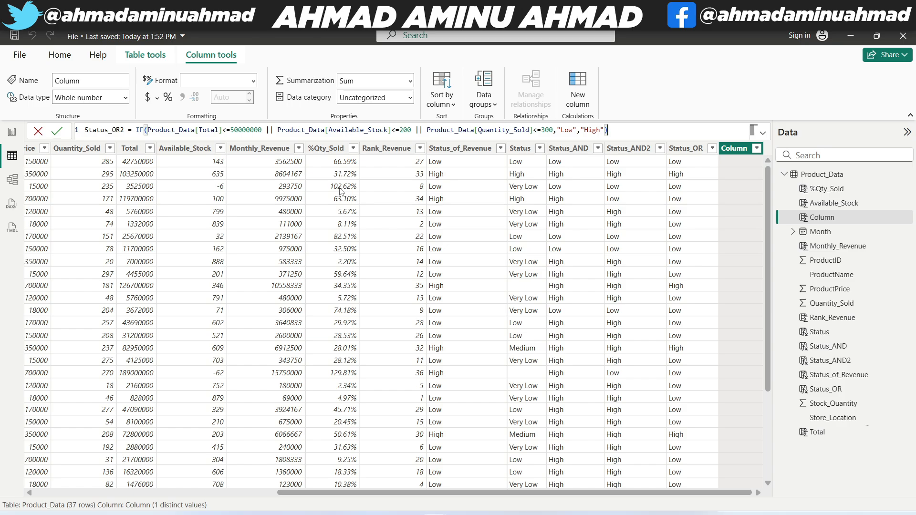
key(Return)
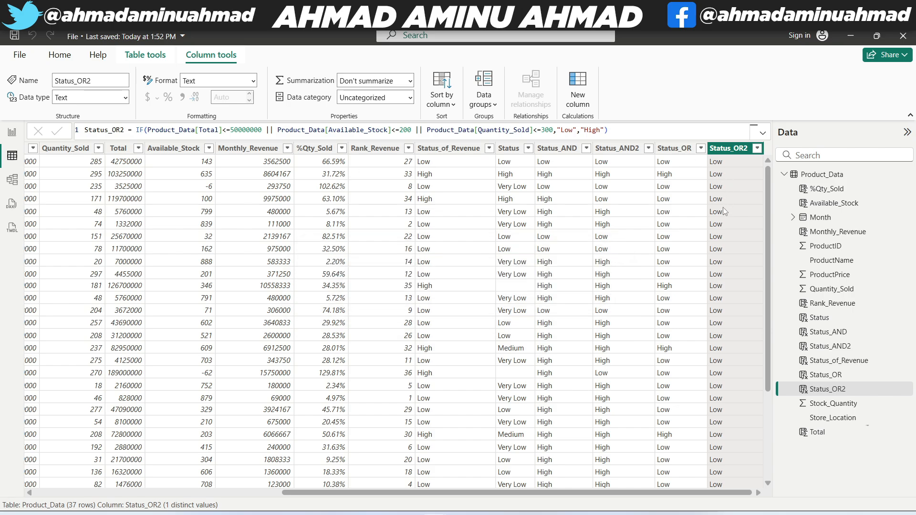
Step: Review the Status_OR2 values down the table and the Quantity_Sold threshold in its formula
scroll(733, 272, down, 3)
scroll(740, 375, up, 3)
click(546, 130)
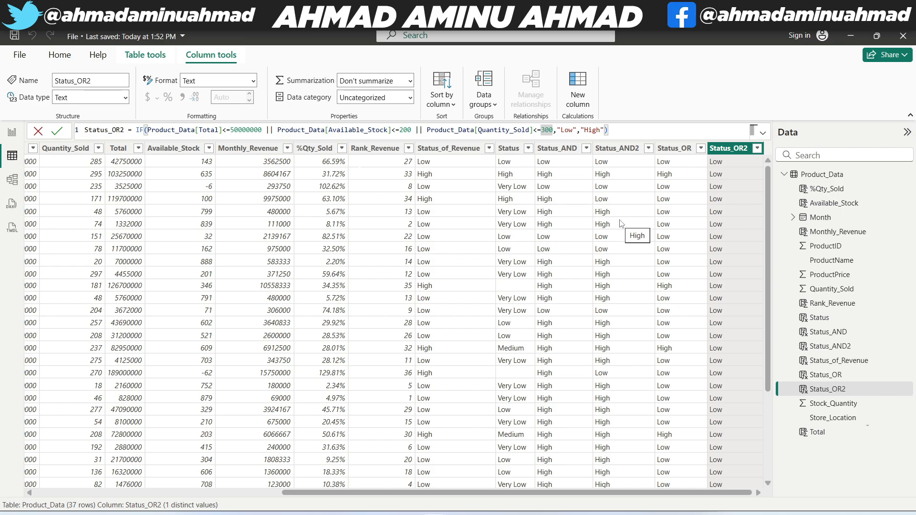
Step: Set the Available_Stock threshold in the Status_OR2 formula to 100 and commit the formula
click(404, 131)
key(BackSpace)
text(1)
key(Return)
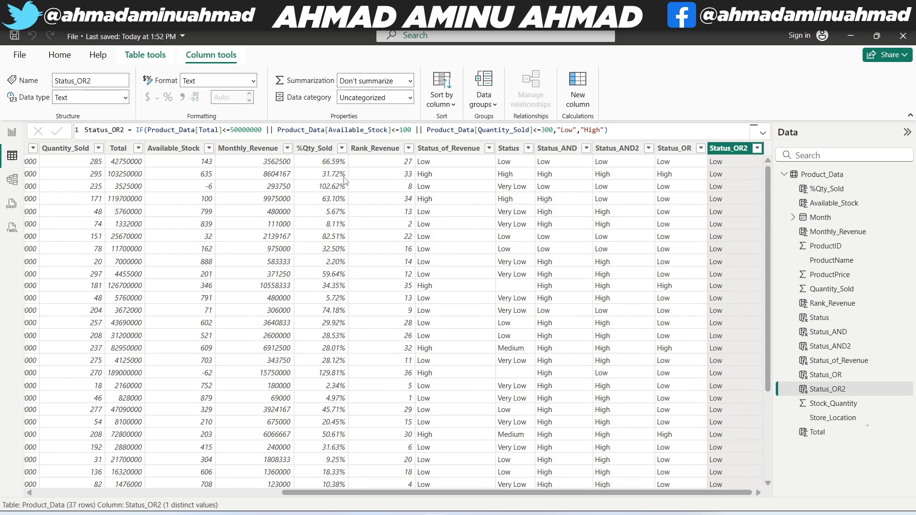
Step: Set the Available_Stock threshold in the Status_OR2 formula to 600, commit it, and check the column's values down the table
drag(581, 493, 458, 484)
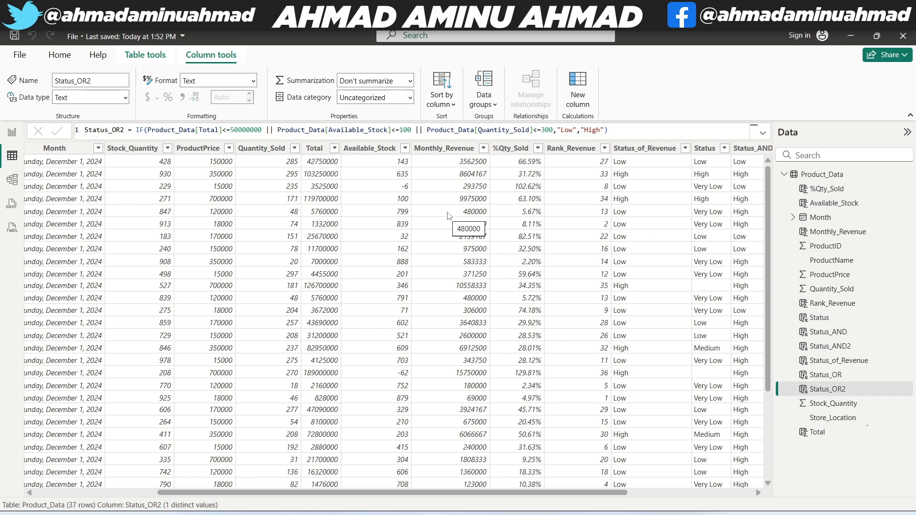
click(404, 127)
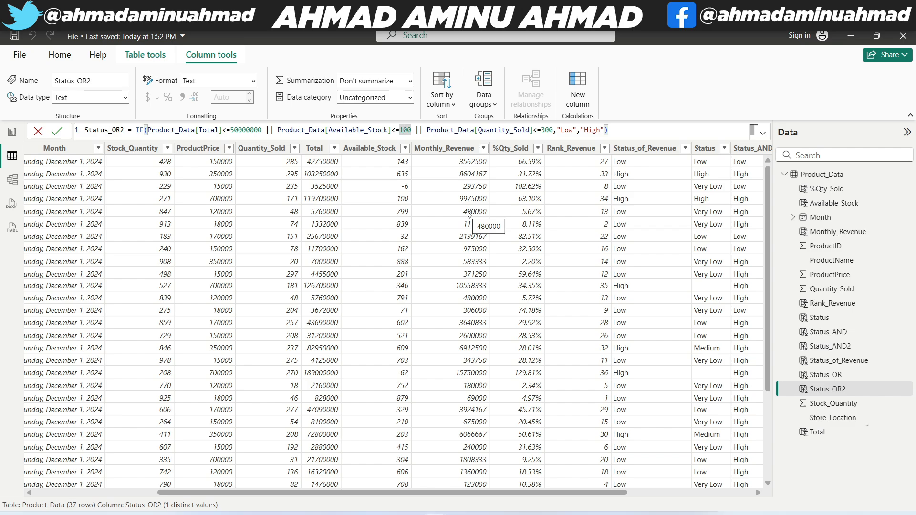
key(BackSpace)
text(6)
key(Return)
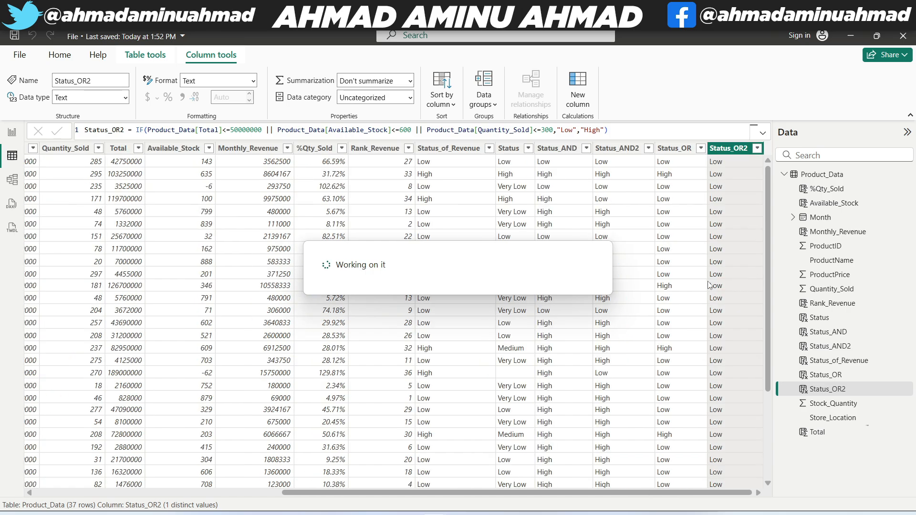
scroll(735, 291, down, 4)
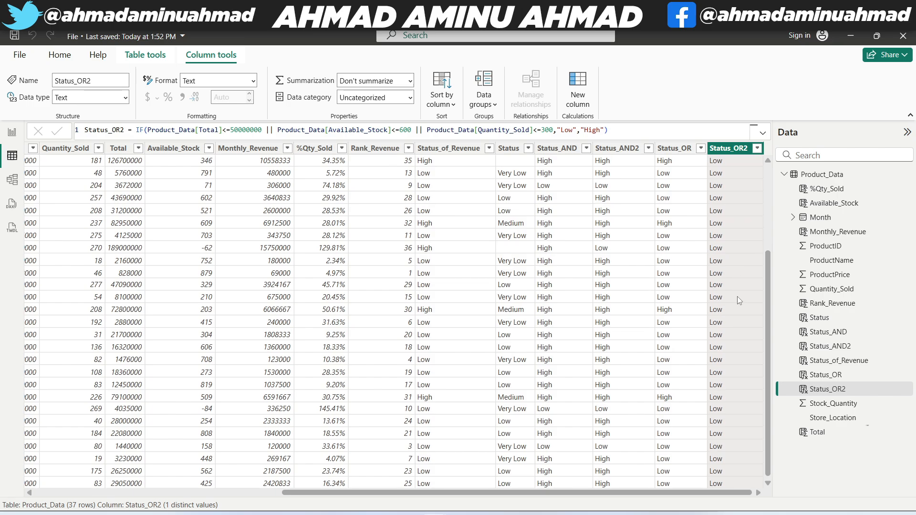
scroll(738, 299, up, 4)
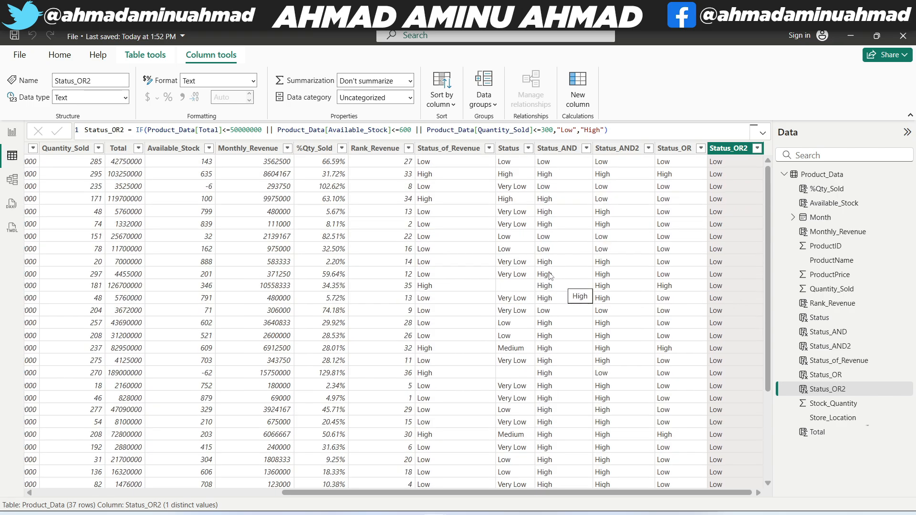
Step: Set the Total threshold in the Status_OR2 formula to 20000000, commit it, and check the column's values down the table
click(234, 129)
key(BackSpace)
text(2)
key(Return)
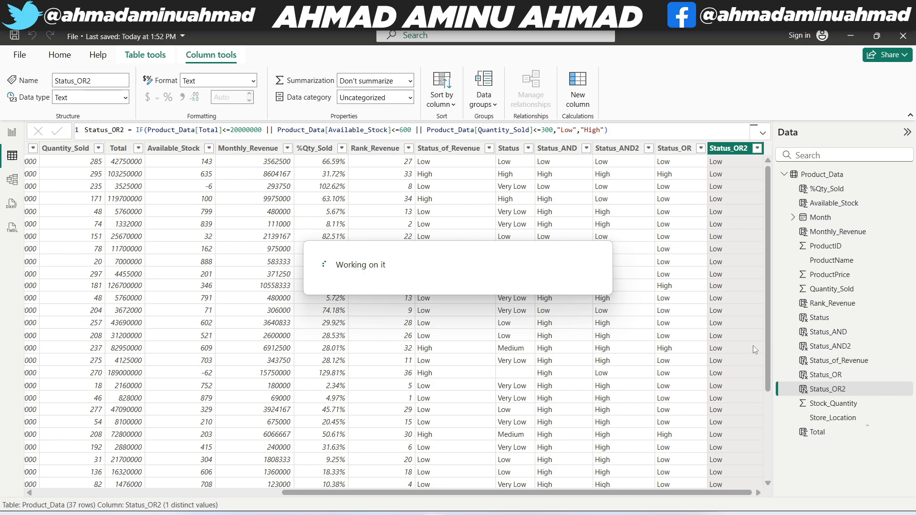
scroll(726, 319, down, 4)
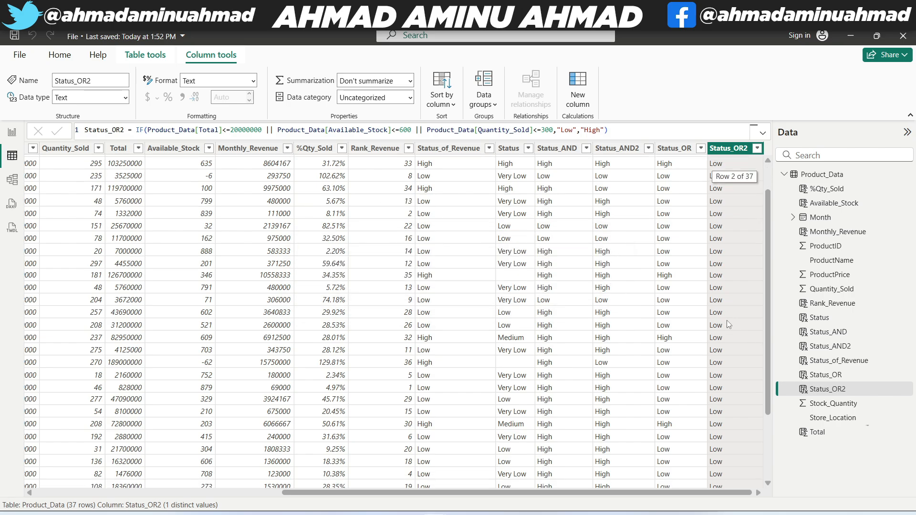
scroll(733, 326, up, 4)
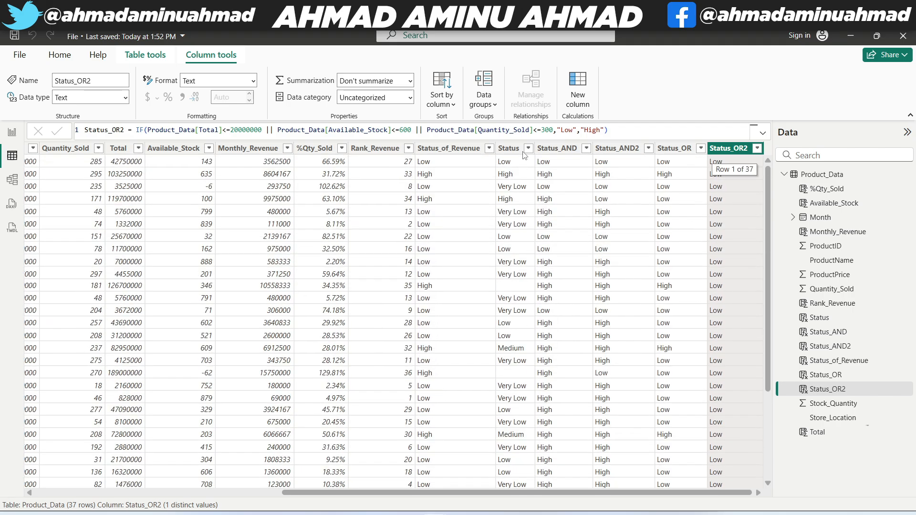
Step: Set the Quantity_Sold threshold in the Status_OR2 formula to 100 and commit the formula
click(546, 129)
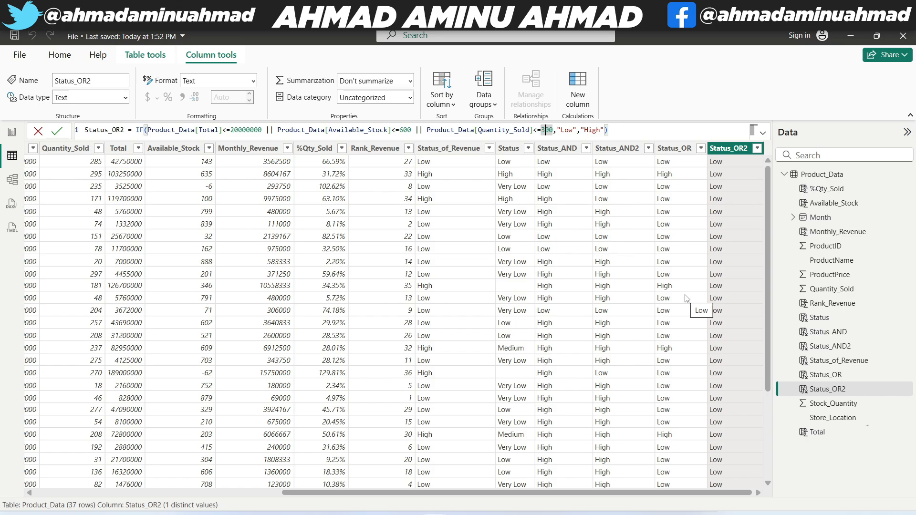
key(BackSpace)
text(1)
key(Return)
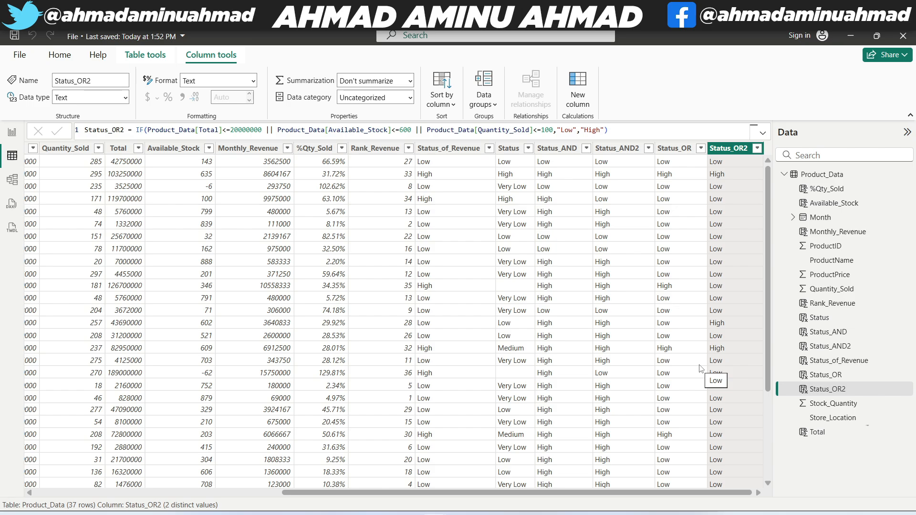
Step: Set the Total threshold in the Status_OR2 formula to 50000000 and commit the formula
drag(262, 130, 234, 129)
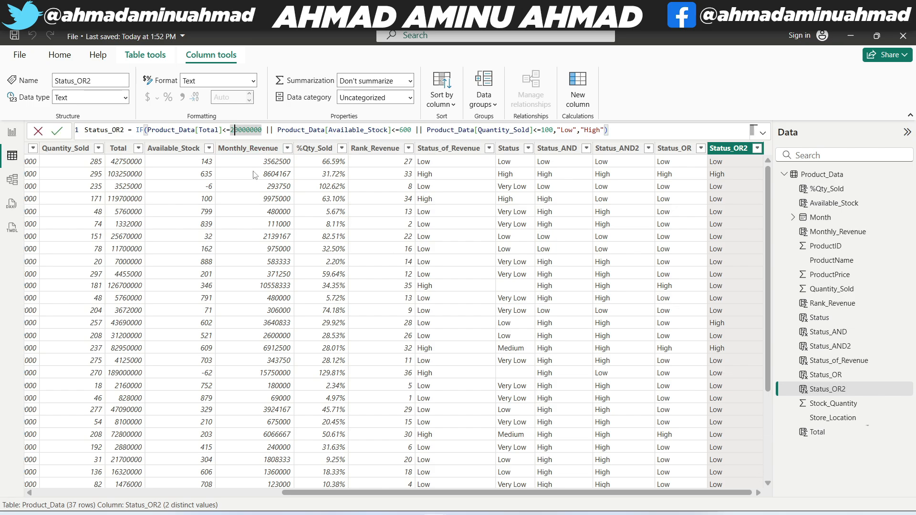
text(50000000)
key(Return)
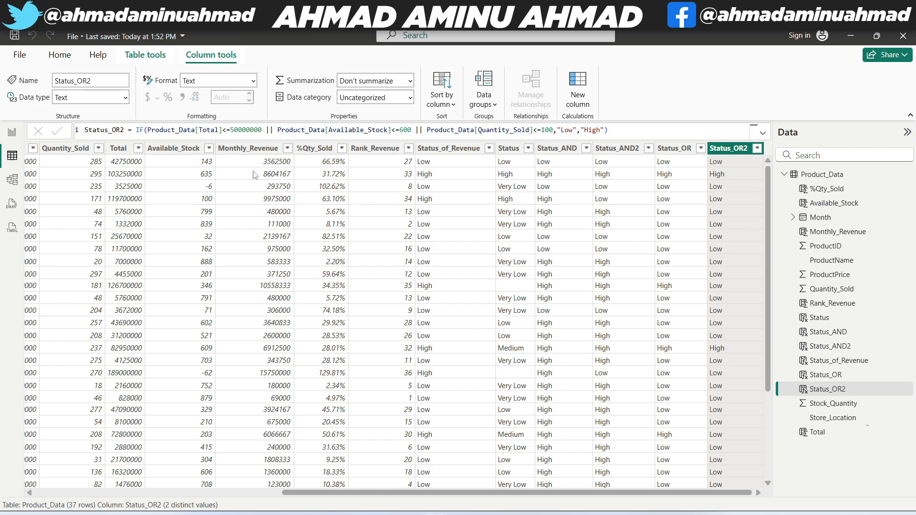
Step: Compare the second row's Status_OR2 result with the three conditions in the formula, starting with the Total condition
click(729, 174)
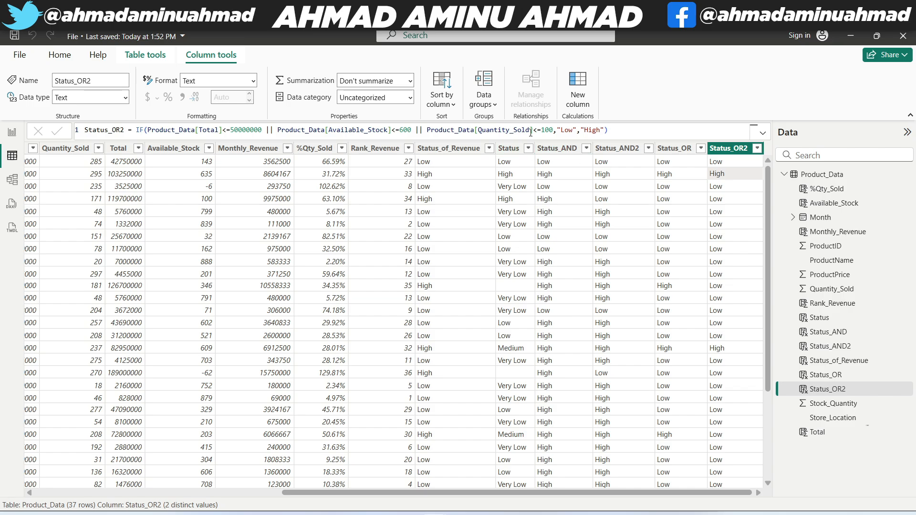
drag(554, 130, 155, 131)
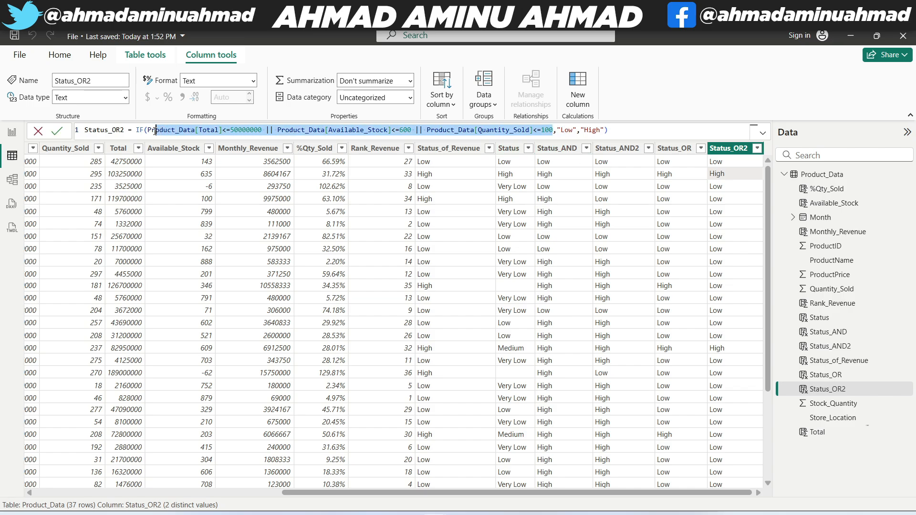
click(723, 180)
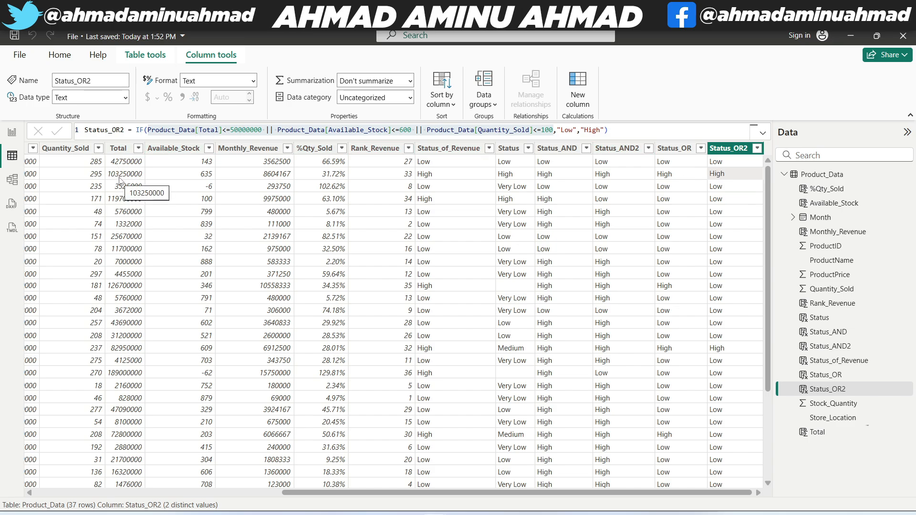
click(266, 130)
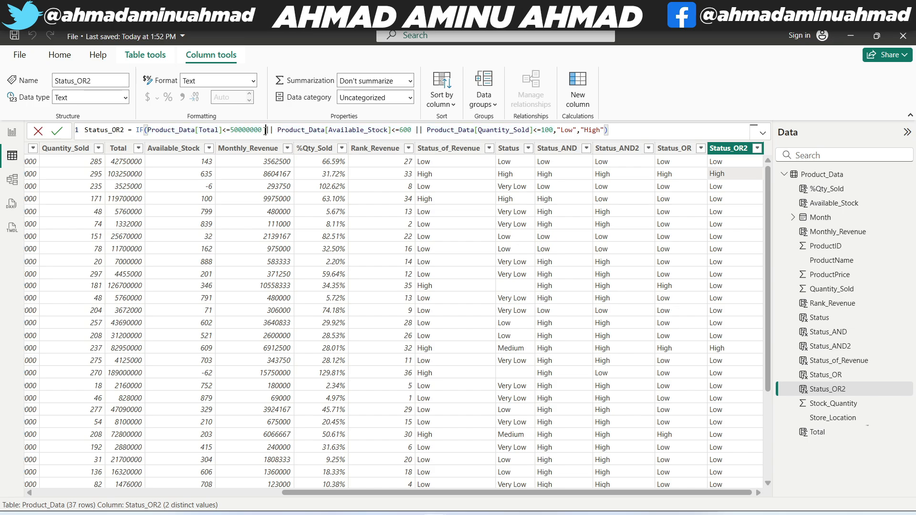